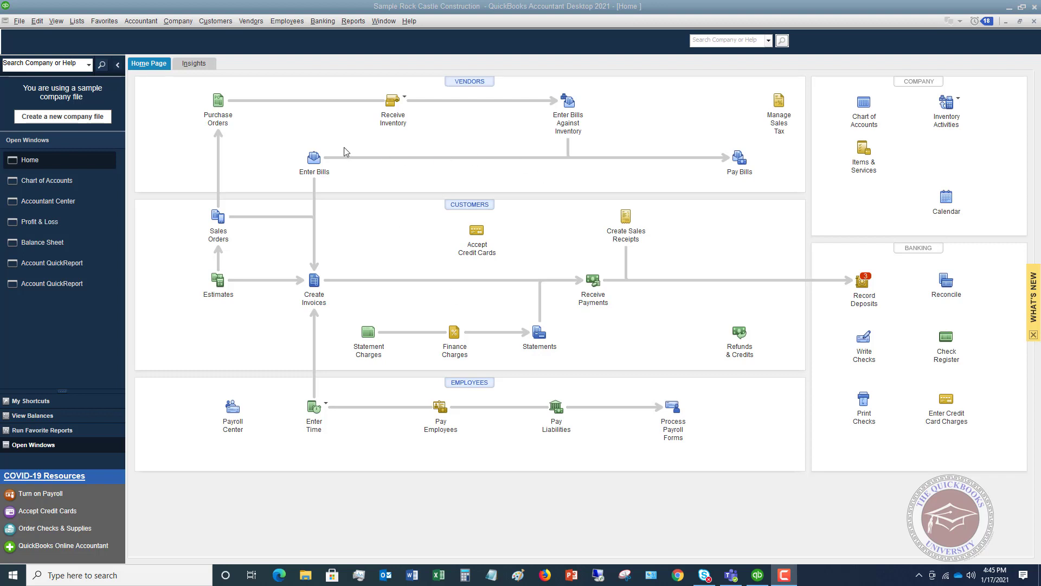
- Bring up the Chart of Accounts and choose New from an account row's right-click menu
left_click(56, 180)
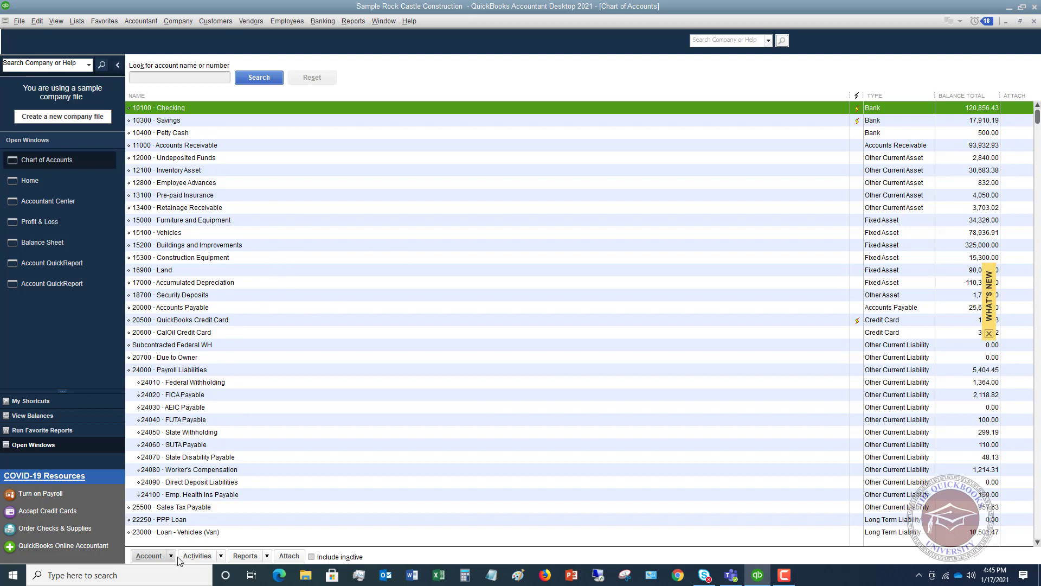
right_click(239, 261)
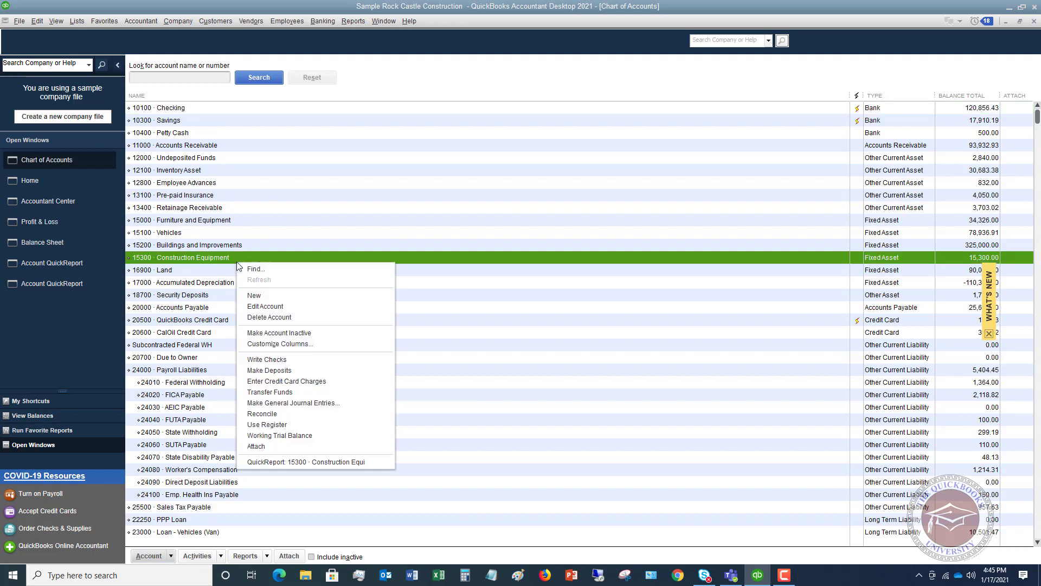
left_click(254, 295)
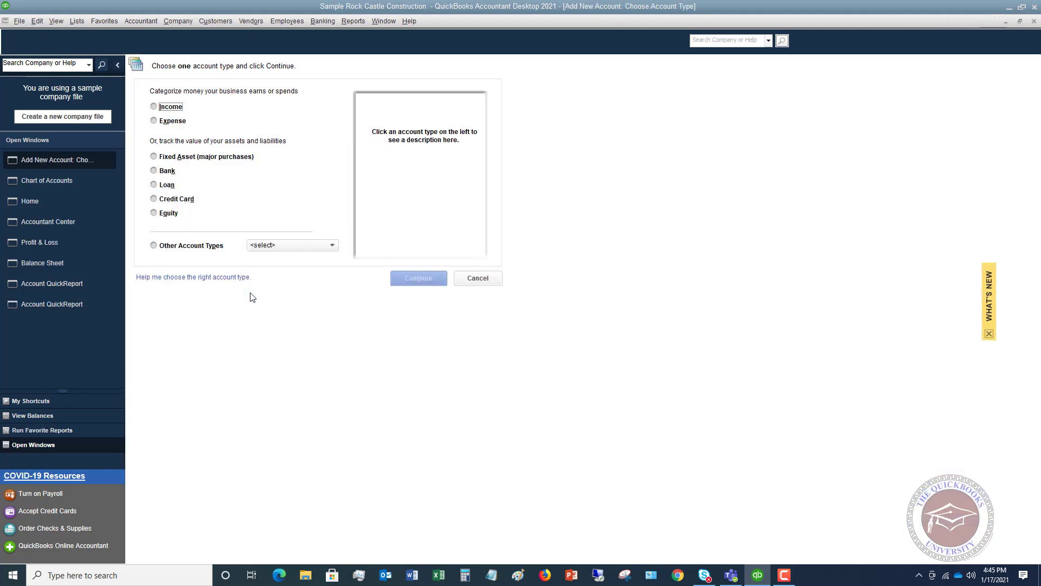
- Choose Bank as the account type and name the account 'BB&T Checking'
left_click(154, 171)
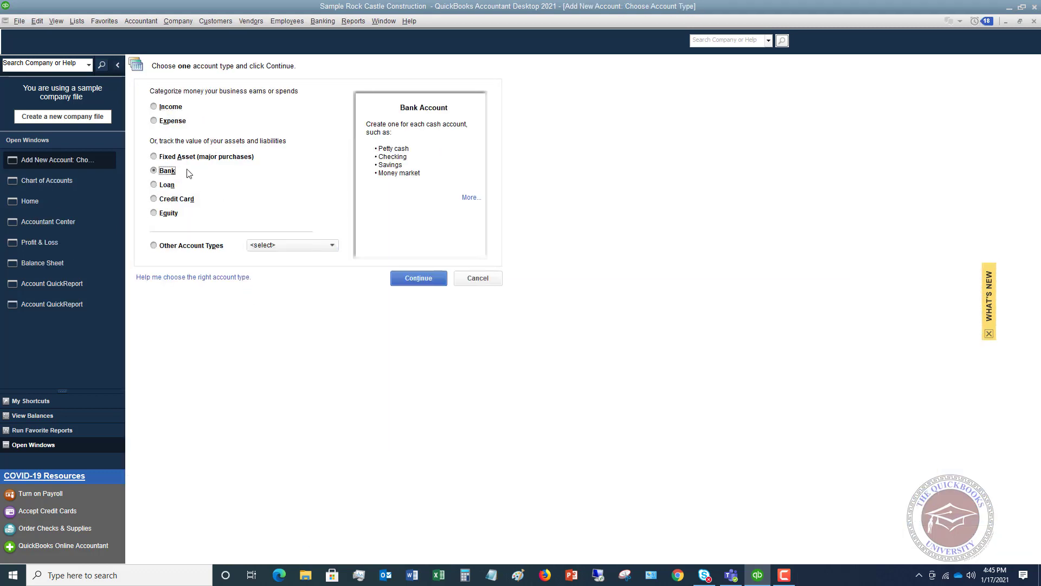
left_click(418, 278)
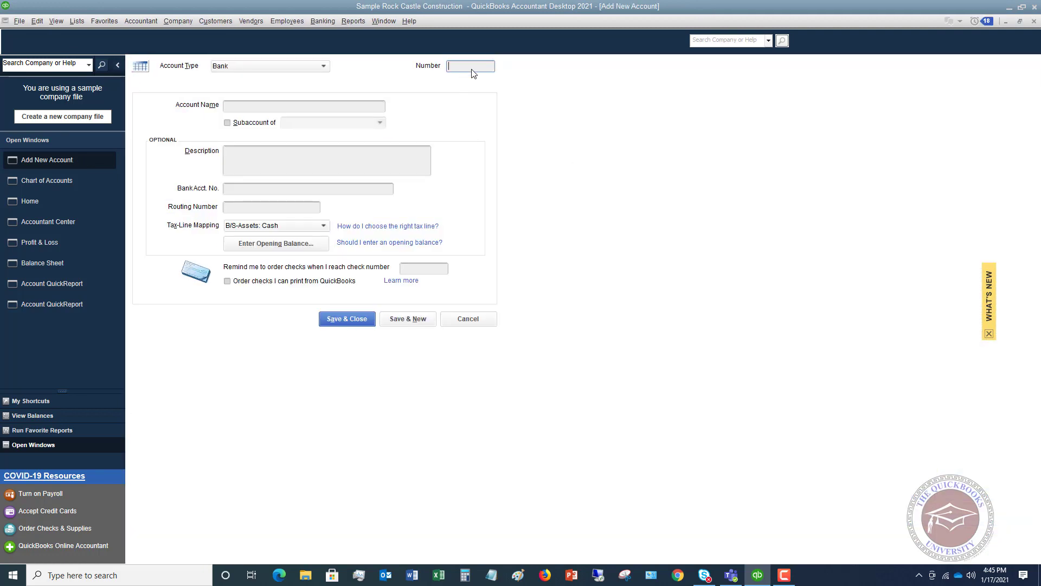
left_click(270, 105)
type("BB&T ")
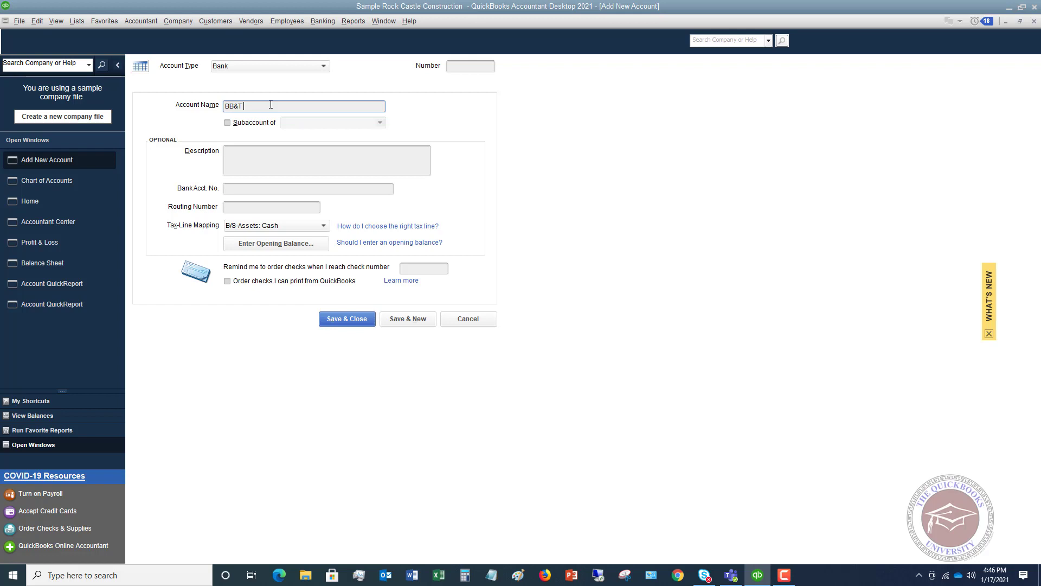
type("Checking")
- Enter a 1,500.00 statement ending balance dated 12/31/2020 as the opening balance
left_click(274, 245)
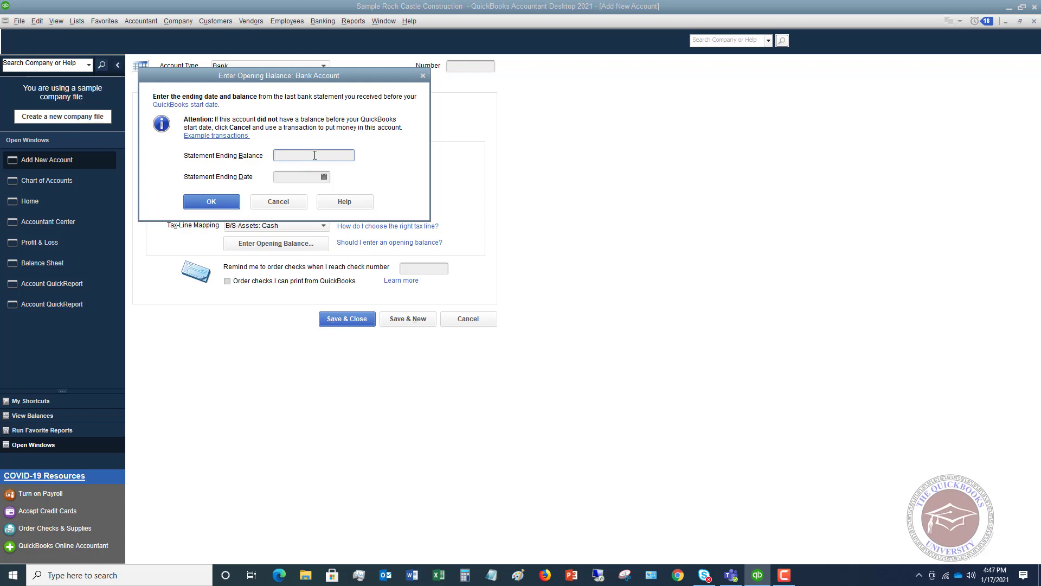
type("123120")
key("Tab")
type("123120")
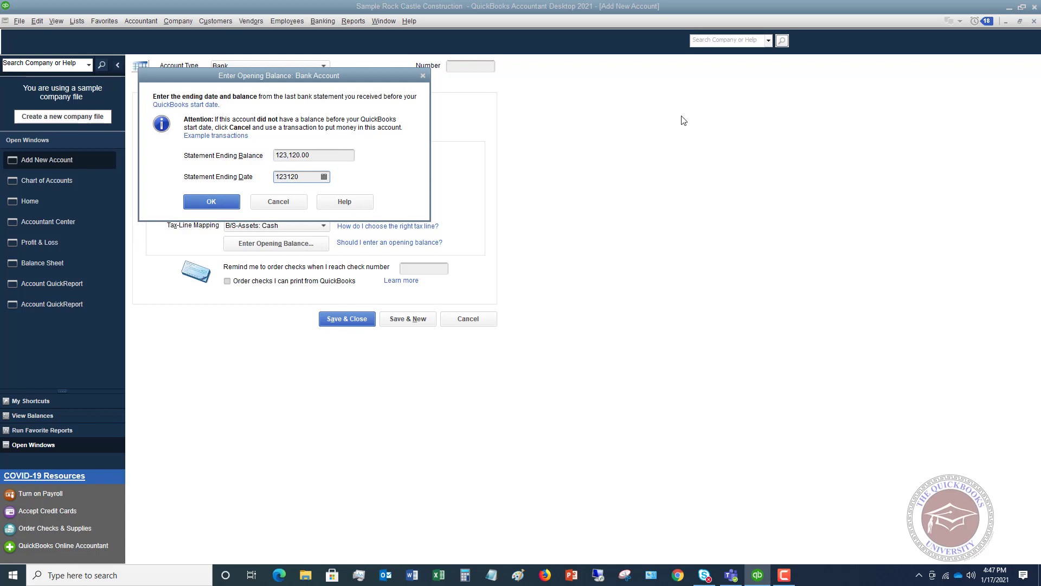
left_click_drag(320, 156, 268, 155)
type("1")
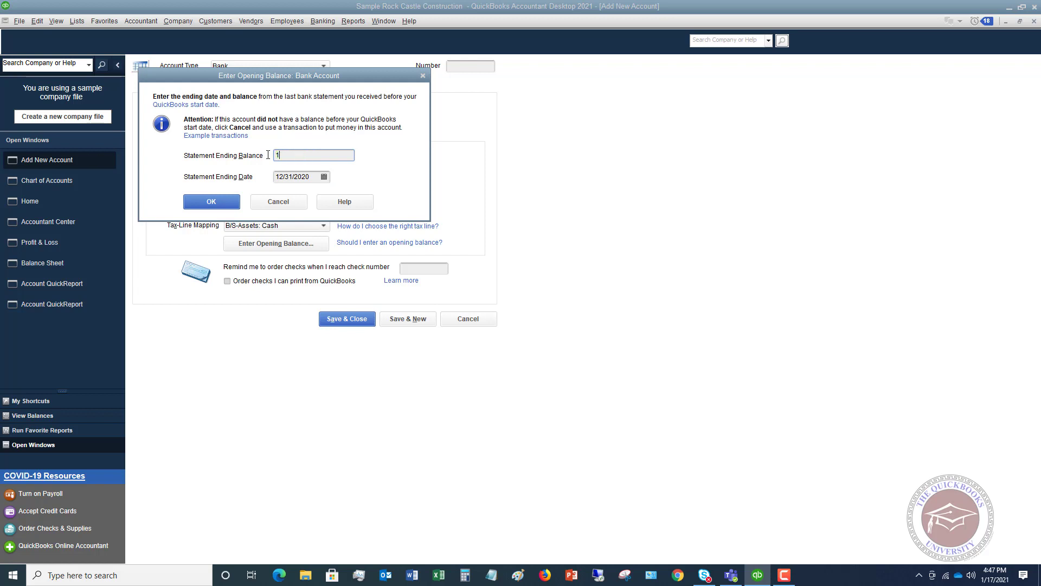
type("500")
left_click(216, 202)
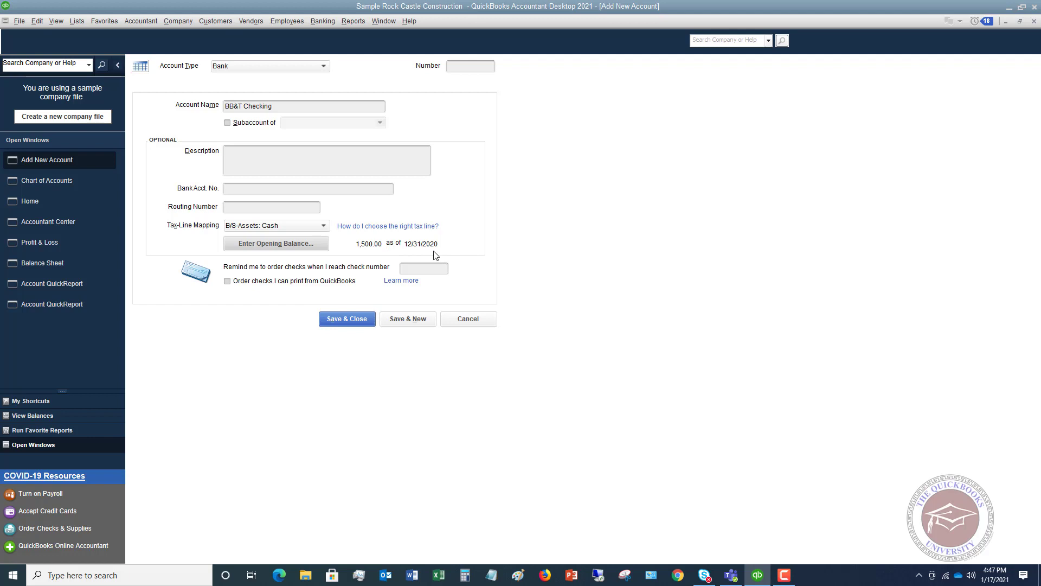
- Save the BB&T Checking account and decline online bank feed setup
left_click(345, 319)
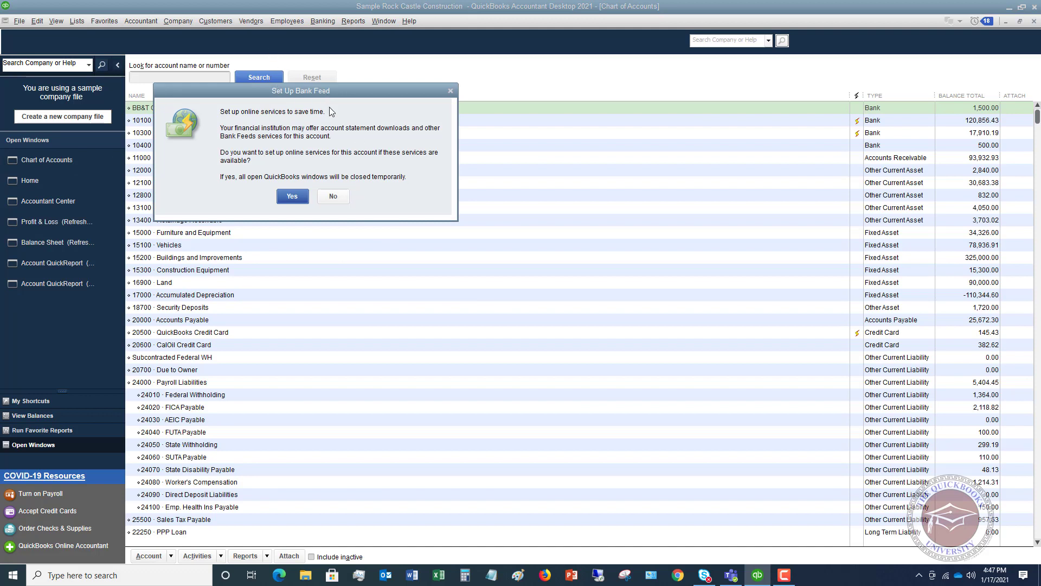
left_click(332, 196)
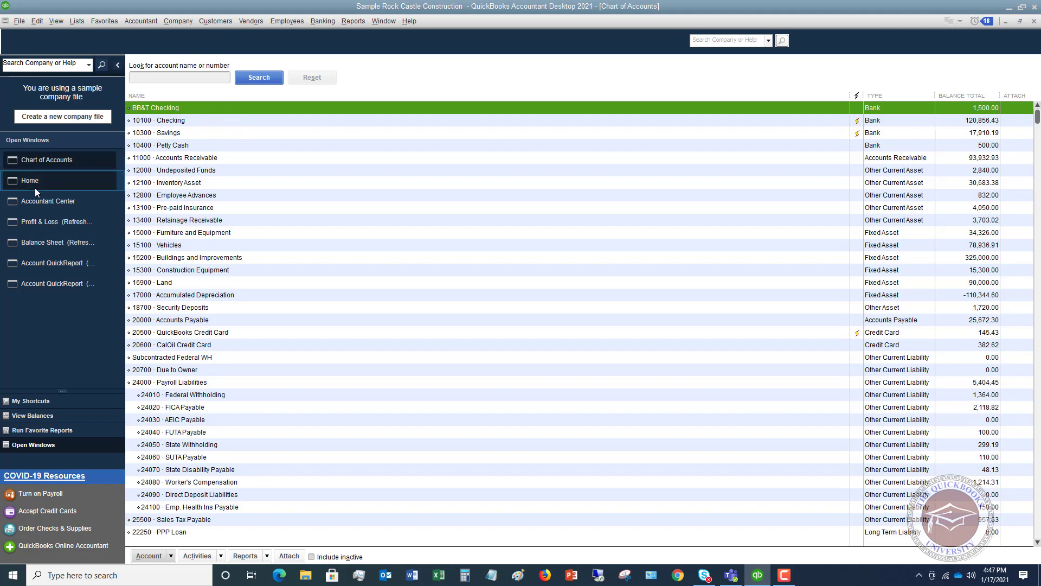
- Change the Balance Sheet's as-of date from 12/15/2023 to 12/31/2020
left_click(54, 243)
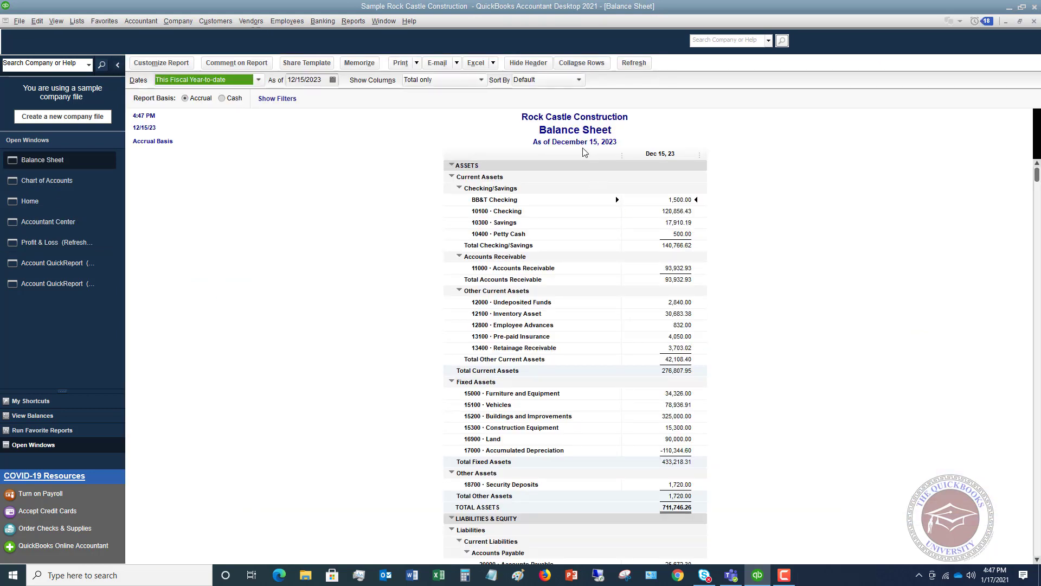
left_click(324, 79)
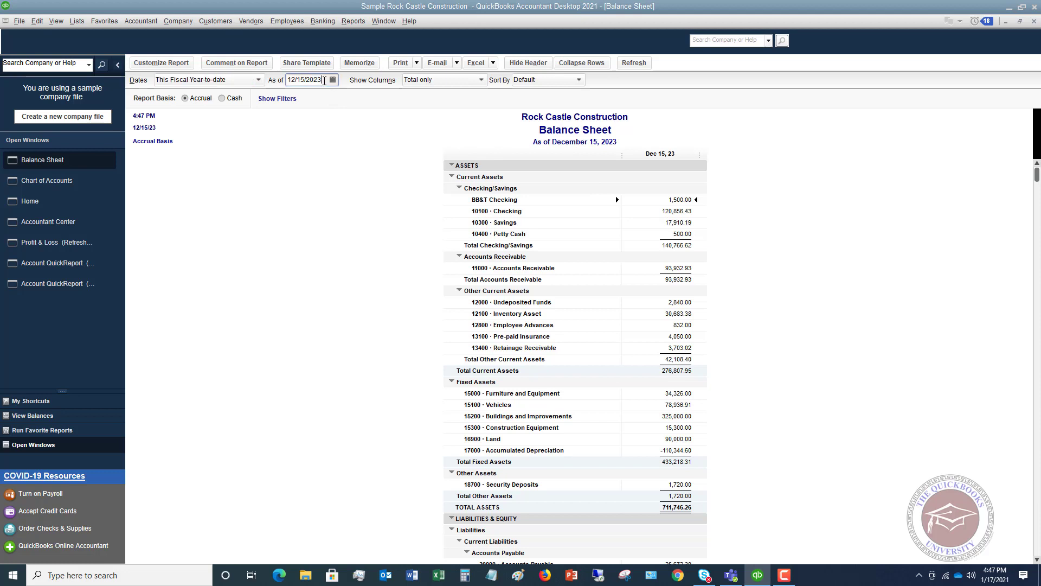
left_click_drag(324, 80, 256, 75)
type("123120")
key("Tab")
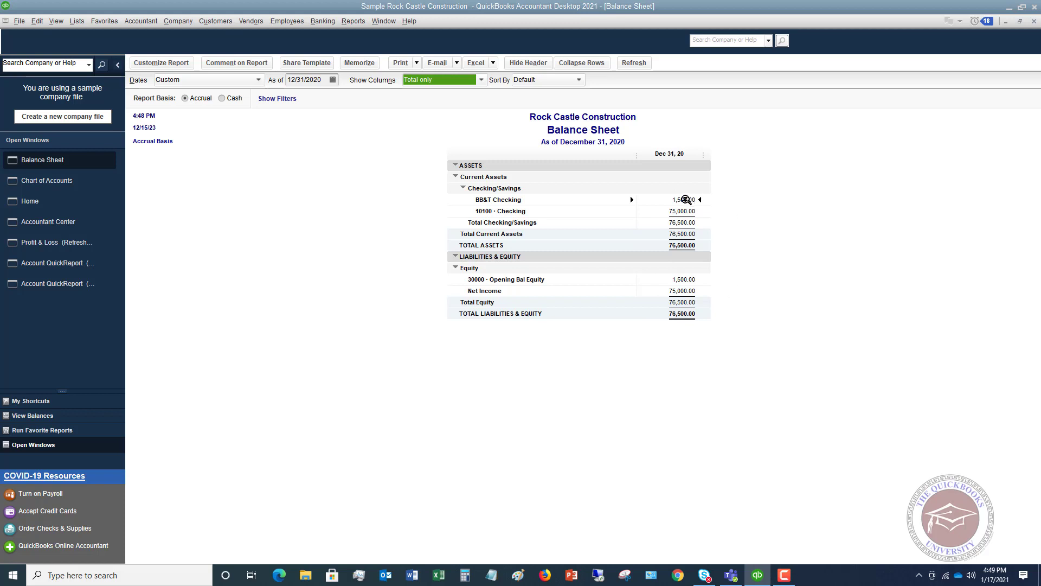
- Start another new account from the Chart of Accounts' right-click menu
left_click(45, 180)
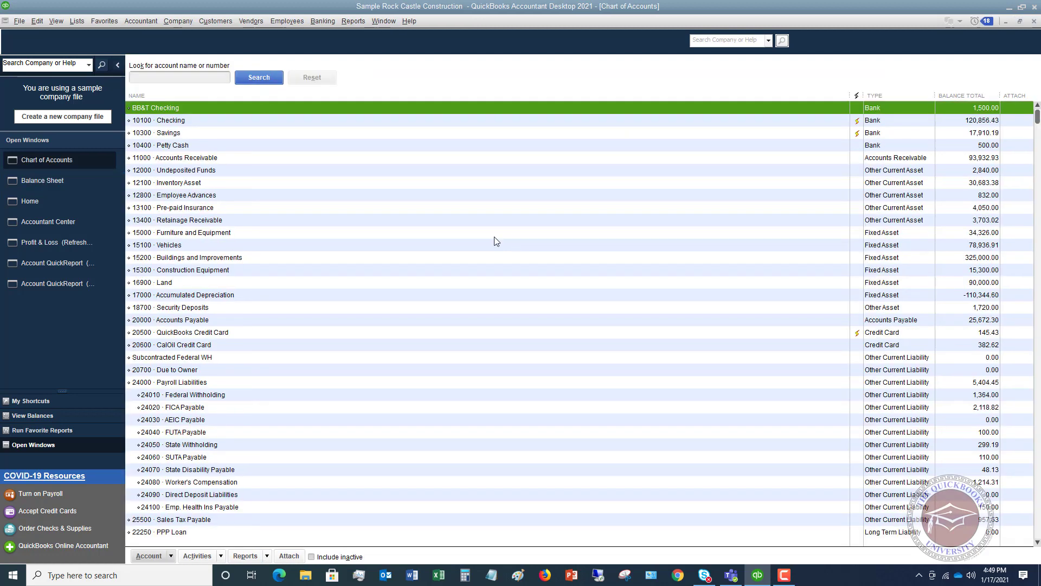
right_click(198, 183)
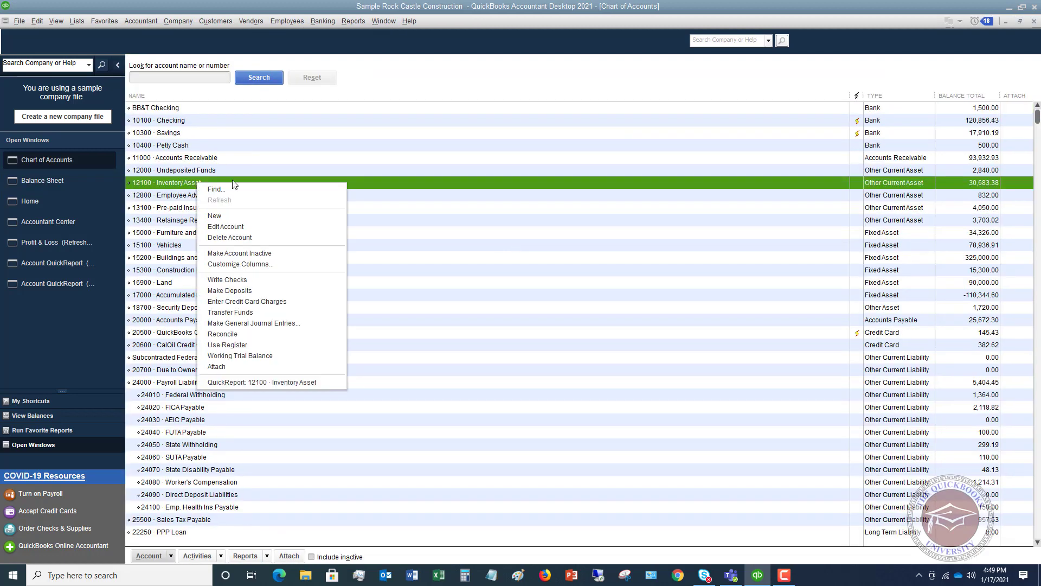
left_click(236, 216)
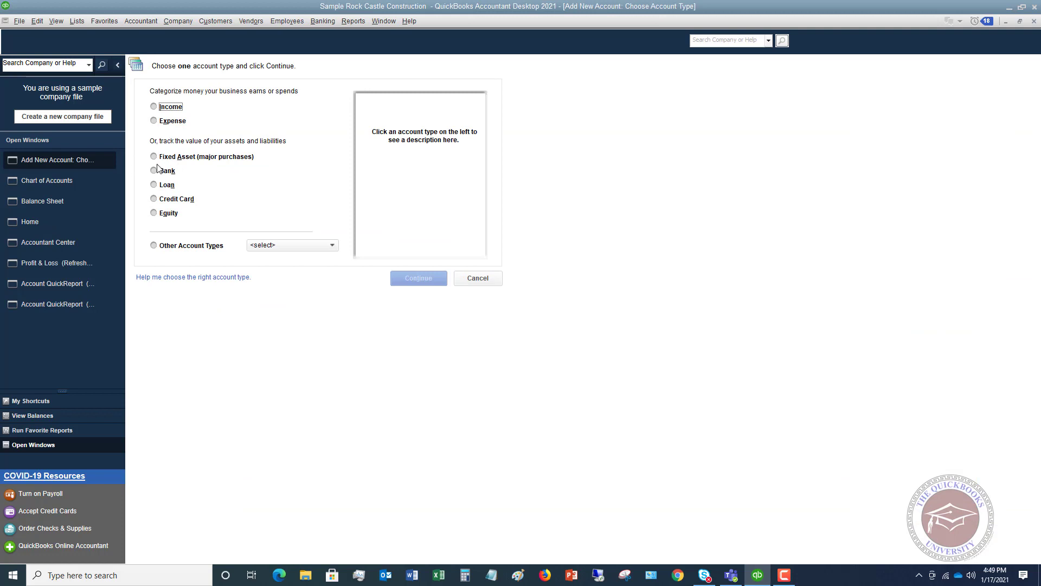
- Create a Bank account named 'BB&T Savings' and save it without bank feeds
left_click(153, 171)
left_click(427, 279)
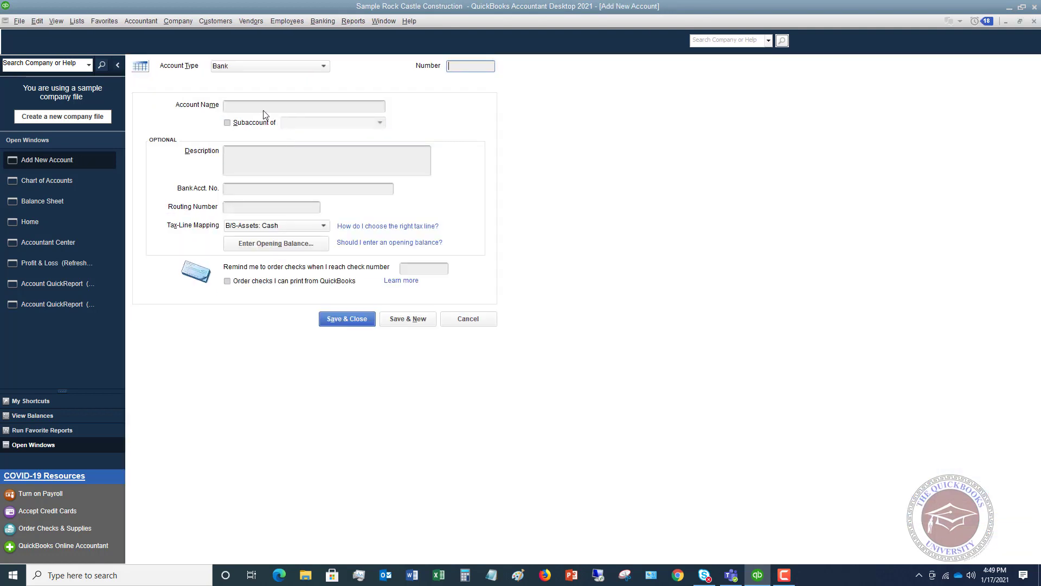
left_click(265, 108)
type("BB&T Savings")
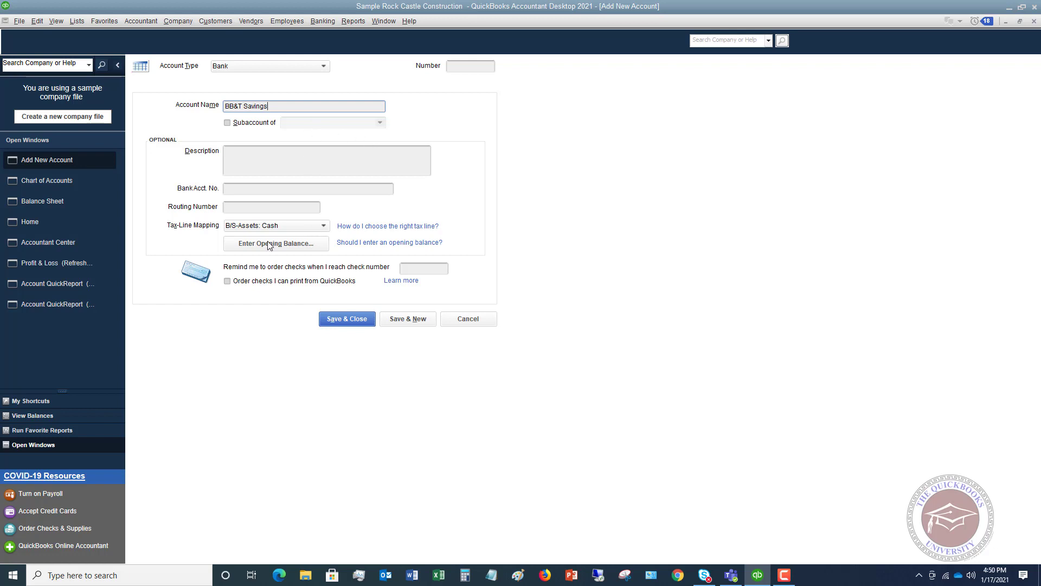
left_click(345, 318)
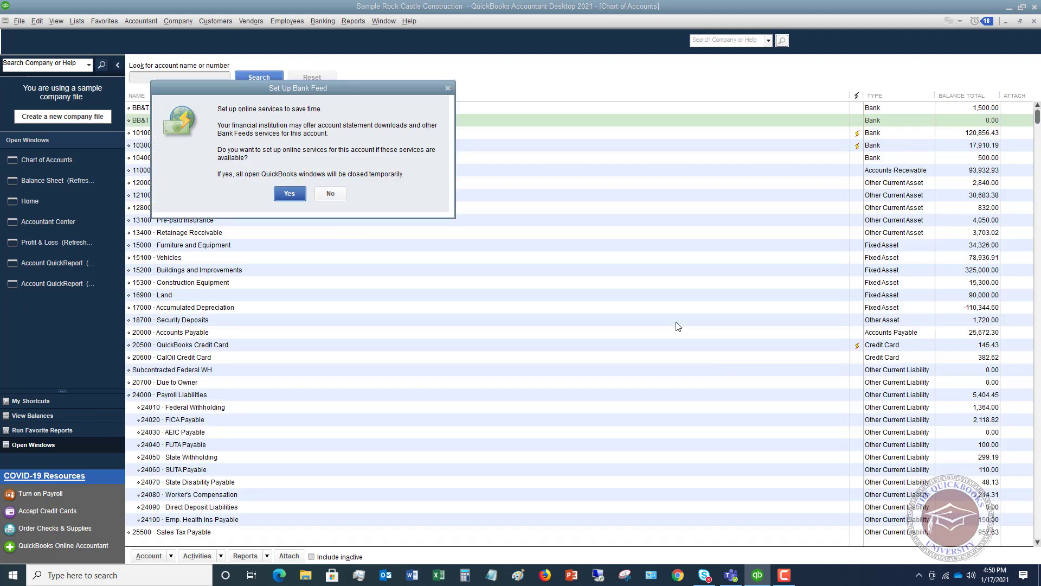
left_click(331, 194)
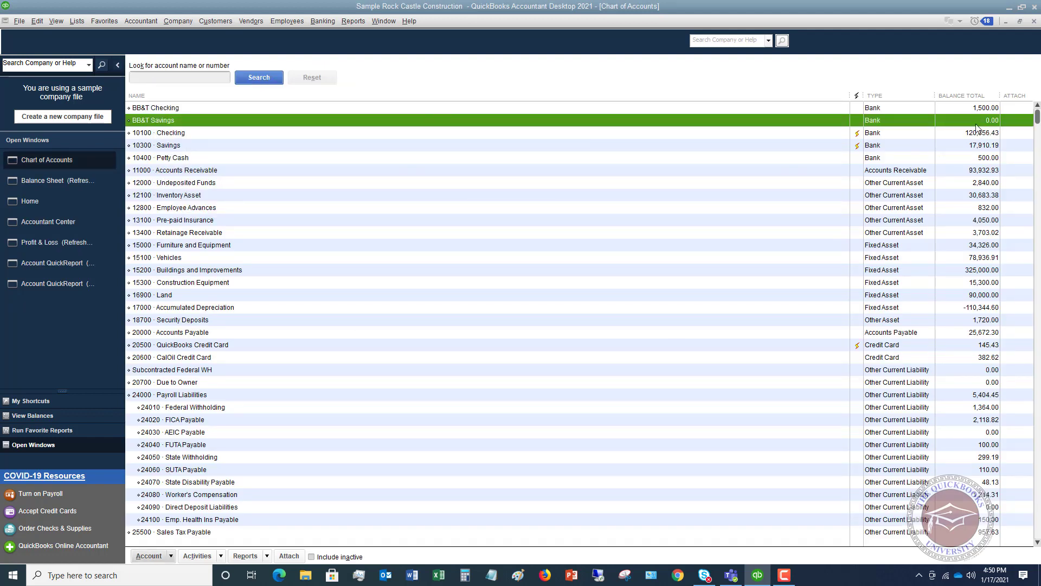
- Open the BB&T Savings register and enter DEP as the transaction number
double_click(328, 124)
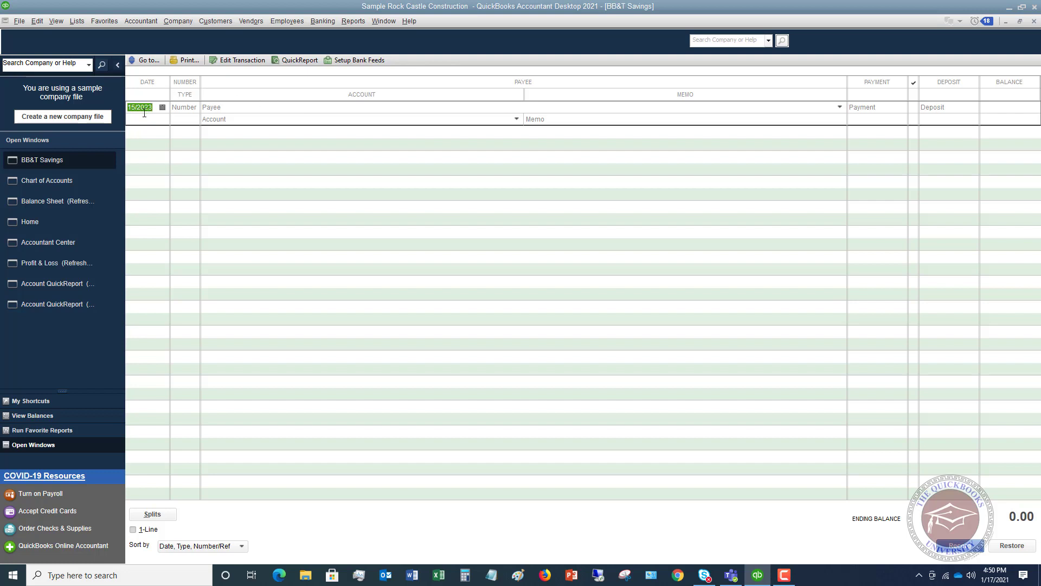
left_click(188, 108)
type("1")
key("BackSpace")
type("DEP")
key("Tab")
- Record a 1,000.00 deposit drawn from 30000 · Opening Bal Equity
left_click(941, 111)
type("1000")
key("Tab")
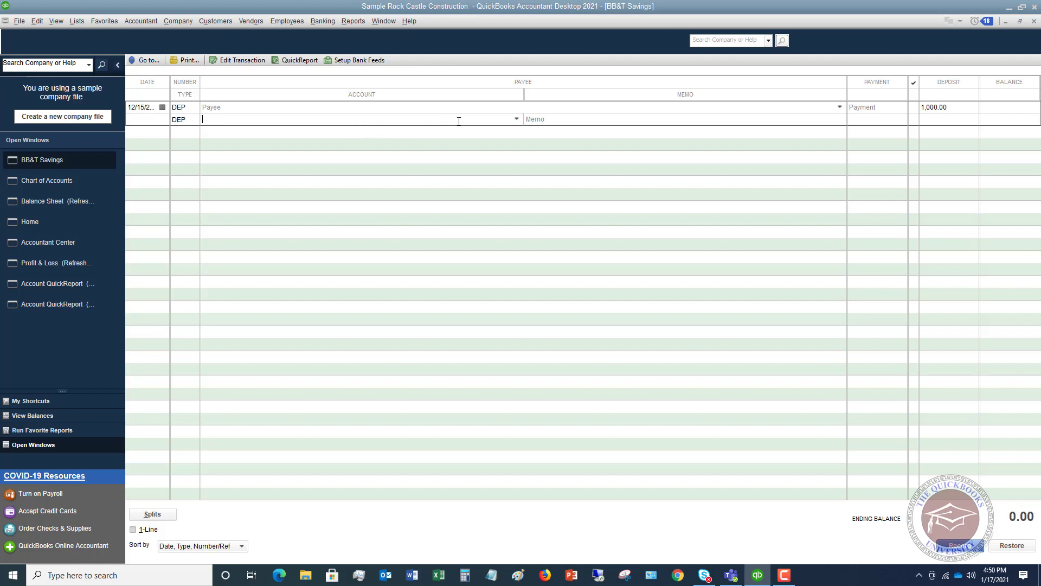
left_click(516, 121)
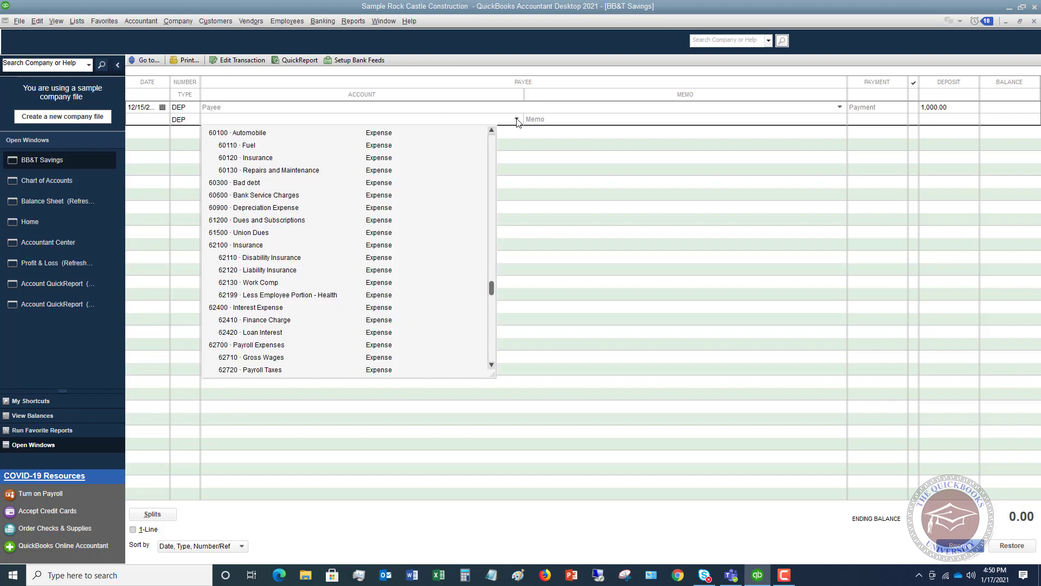
scroll(409, 196, "up", 5)
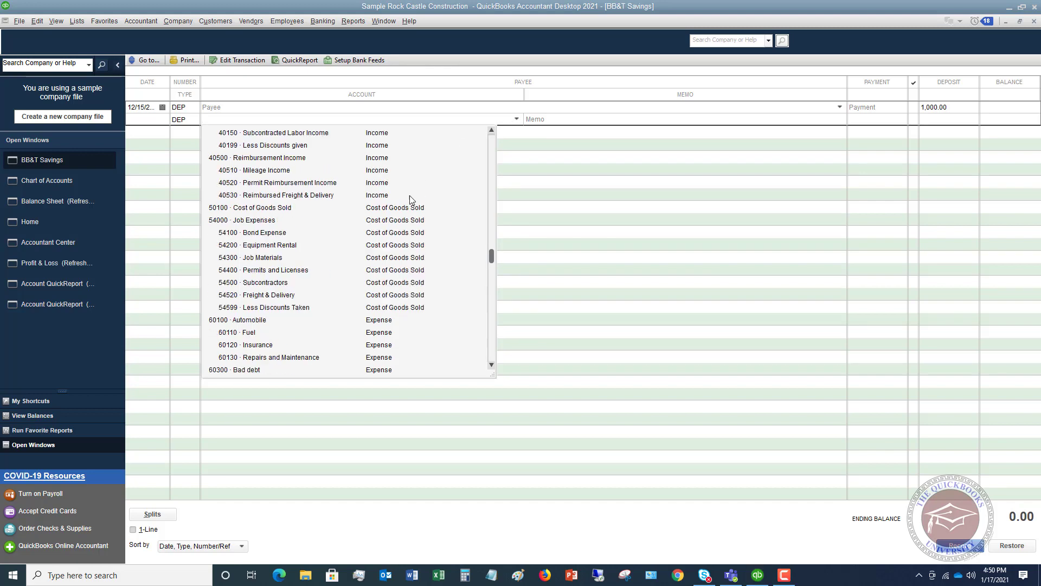
scroll(409, 200, "up", 2)
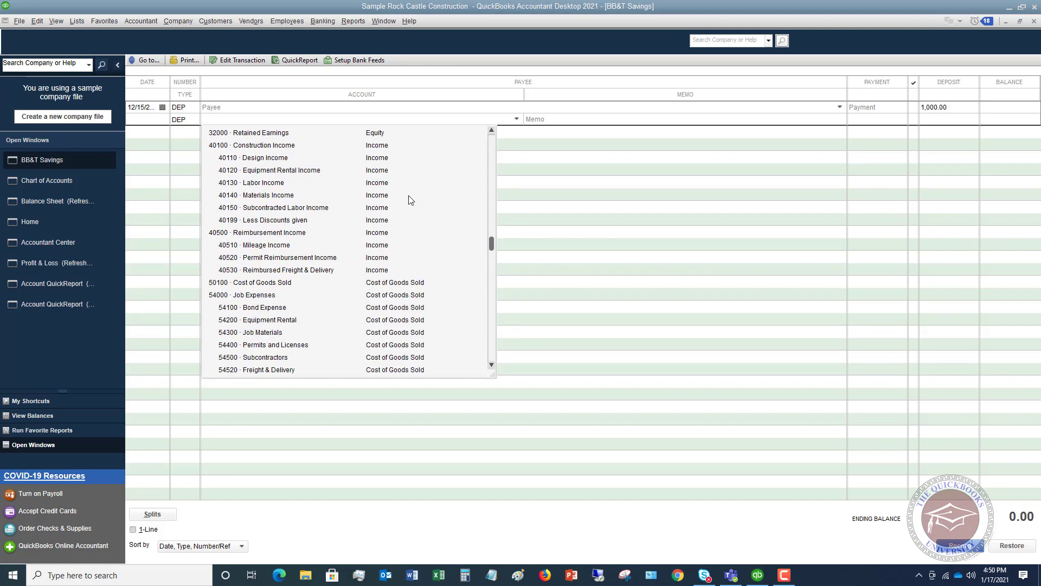
scroll(410, 200, "up", 2)
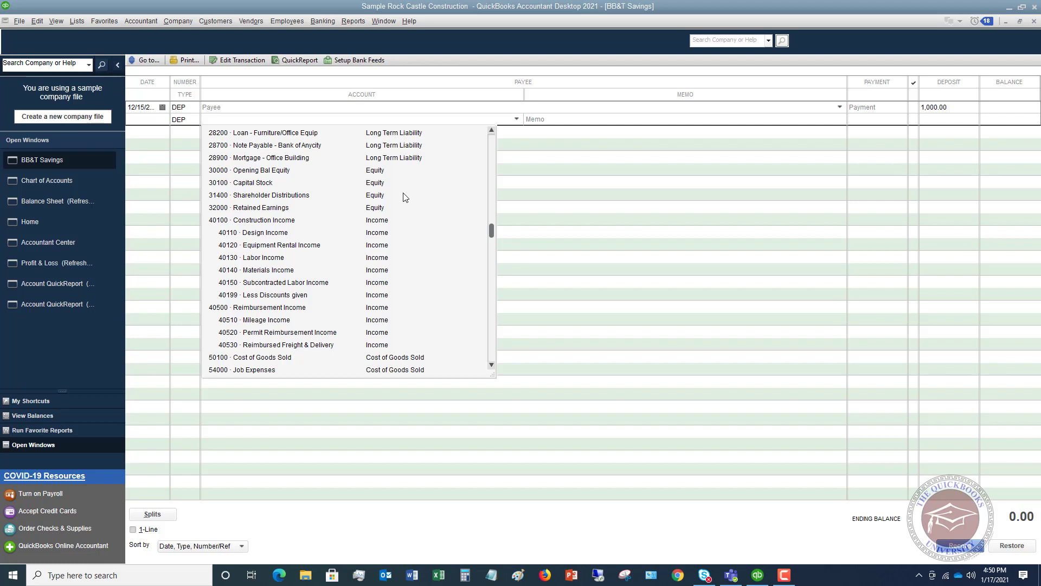
left_click(376, 172)
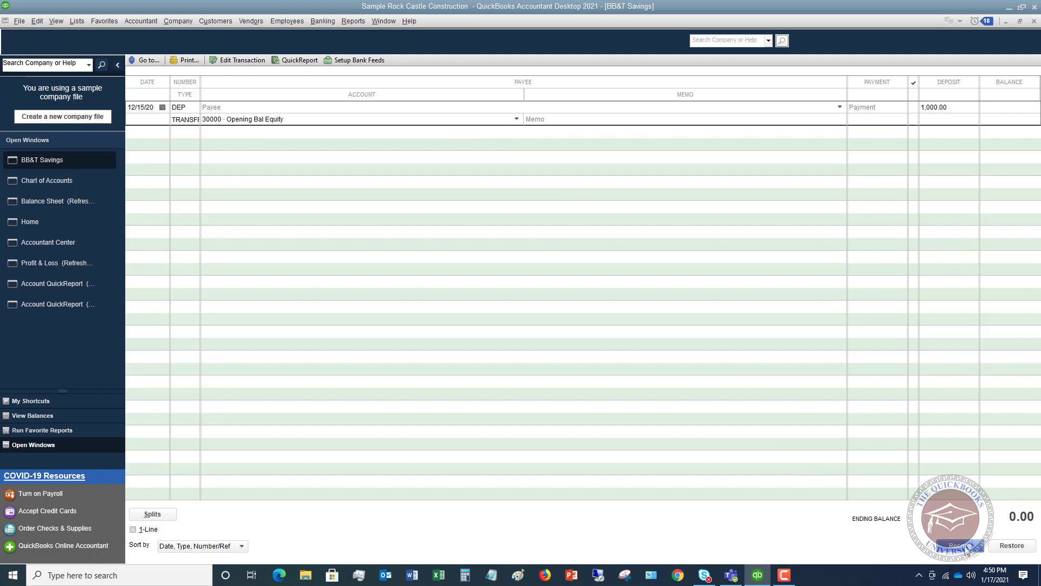
left_click(967, 549)
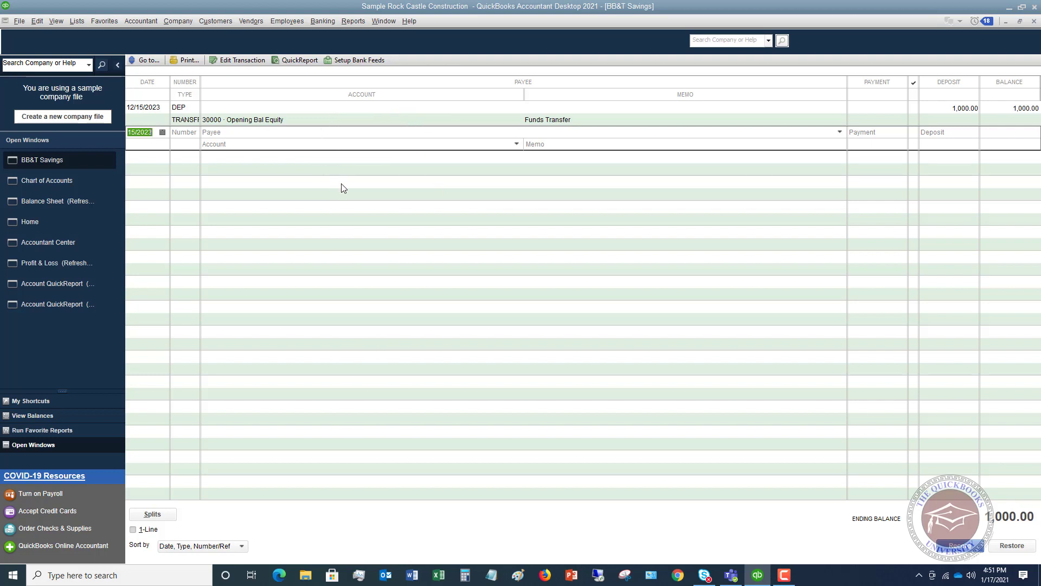
- Bring the Chart of Accounts forward, showing BB&T Savings at 1,000.00
left_click(61, 180)
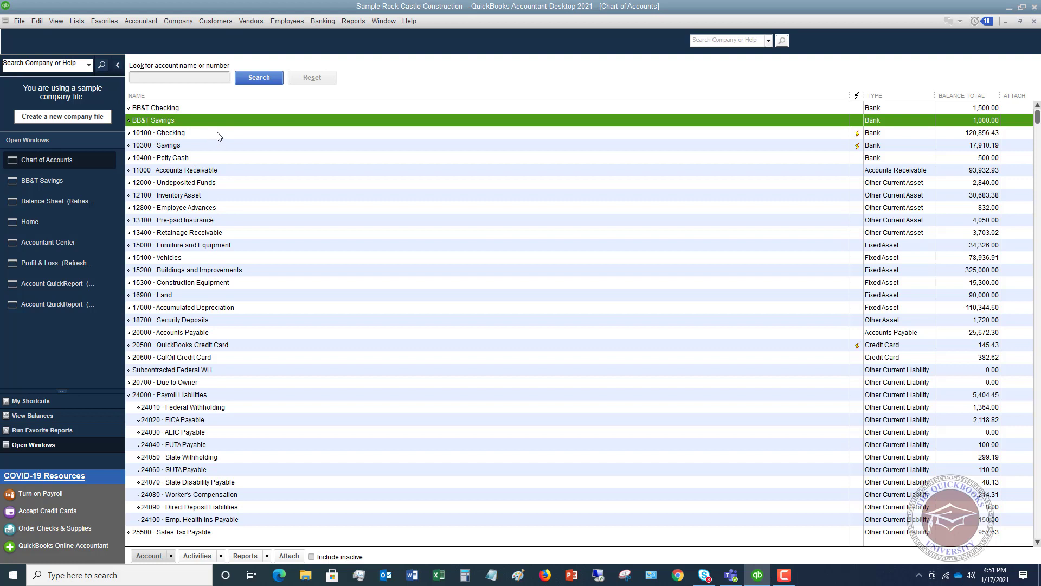
- Edit the 10300 · Savings account and open its Change Opening Balance register
left_click(206, 146)
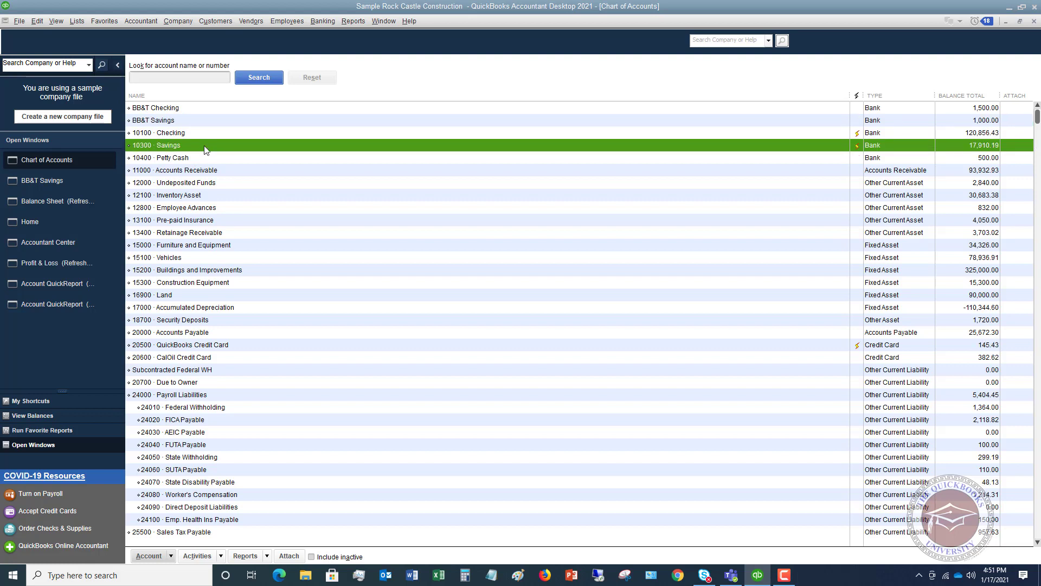
right_click(206, 146)
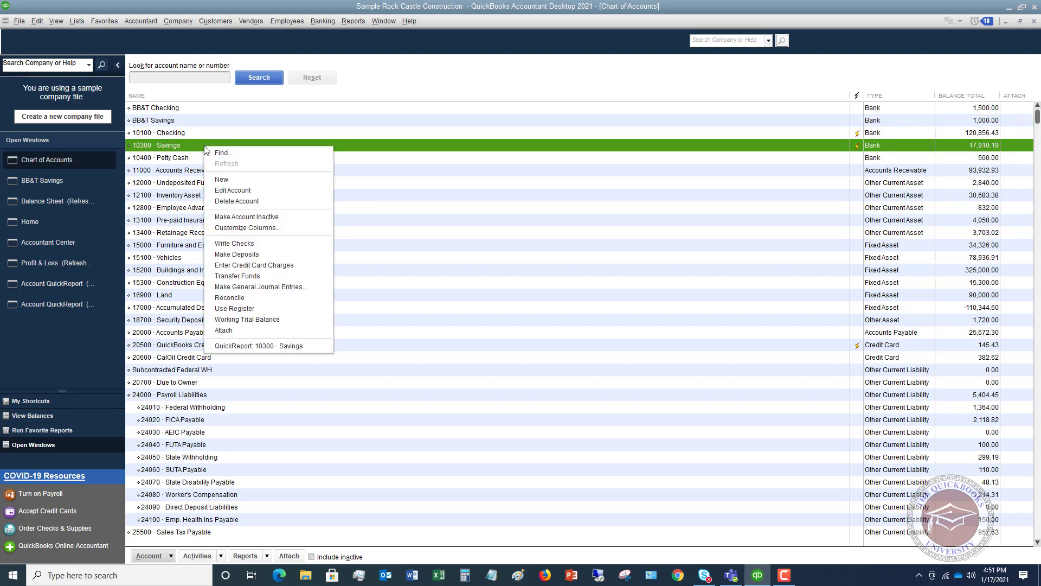
left_click(229, 191)
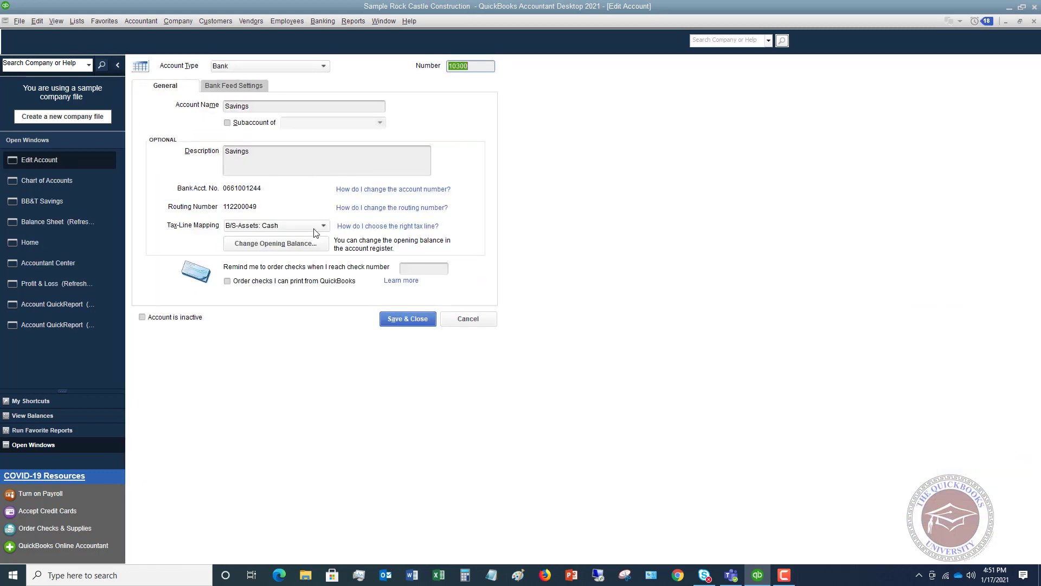
left_click(272, 245)
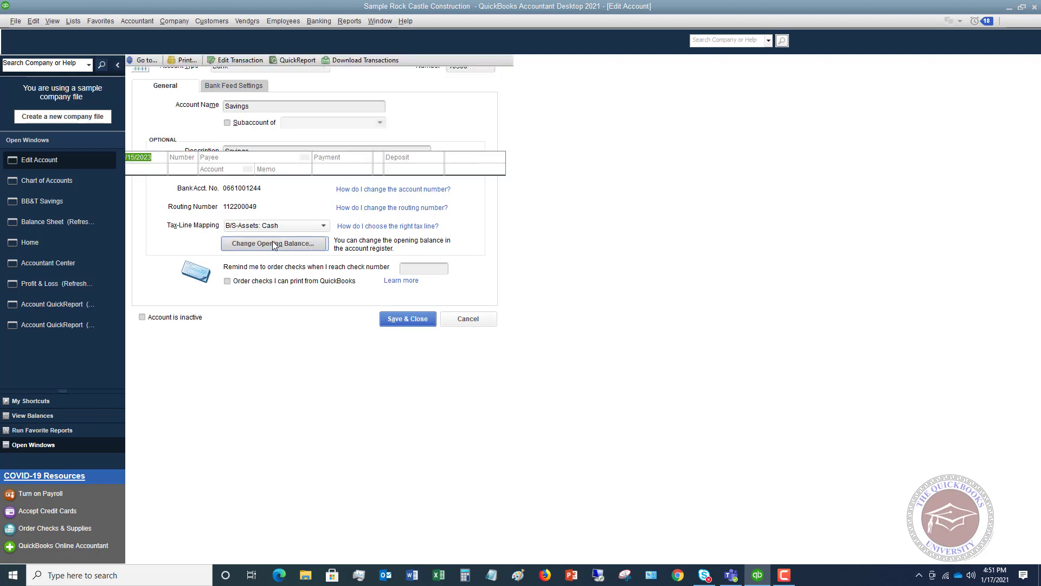